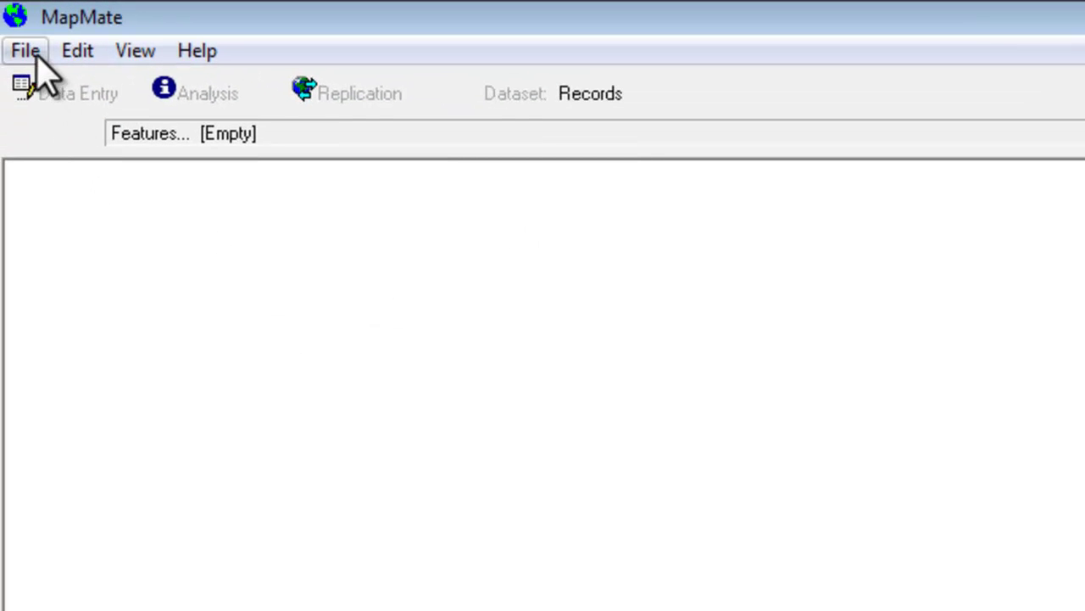
- Open the File menu over the empty map window to view the New Map and Open commands
click(26, 51)
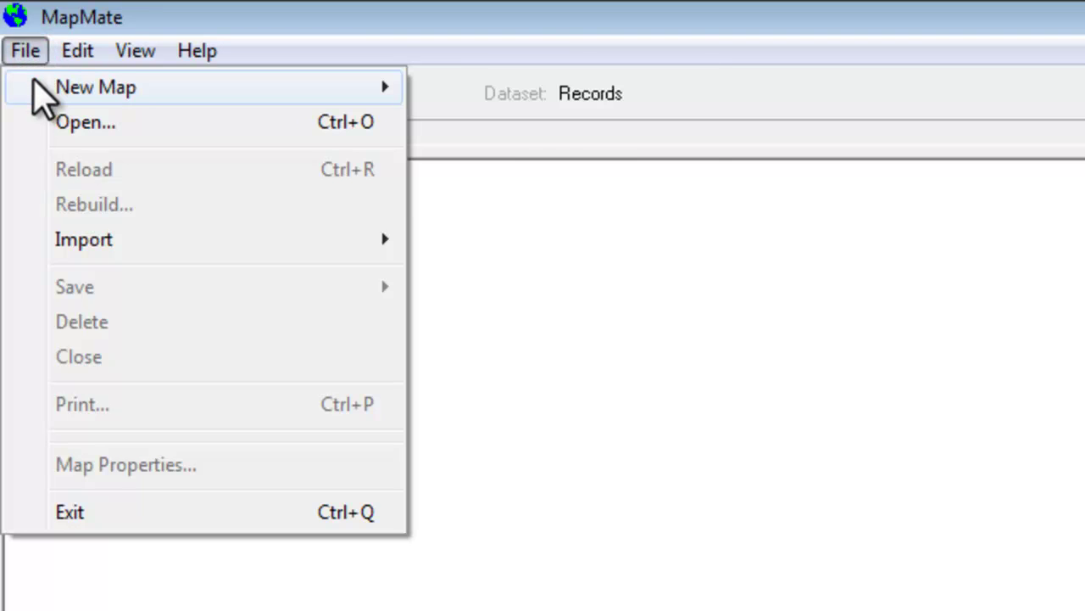
mouse_move(34, 85)
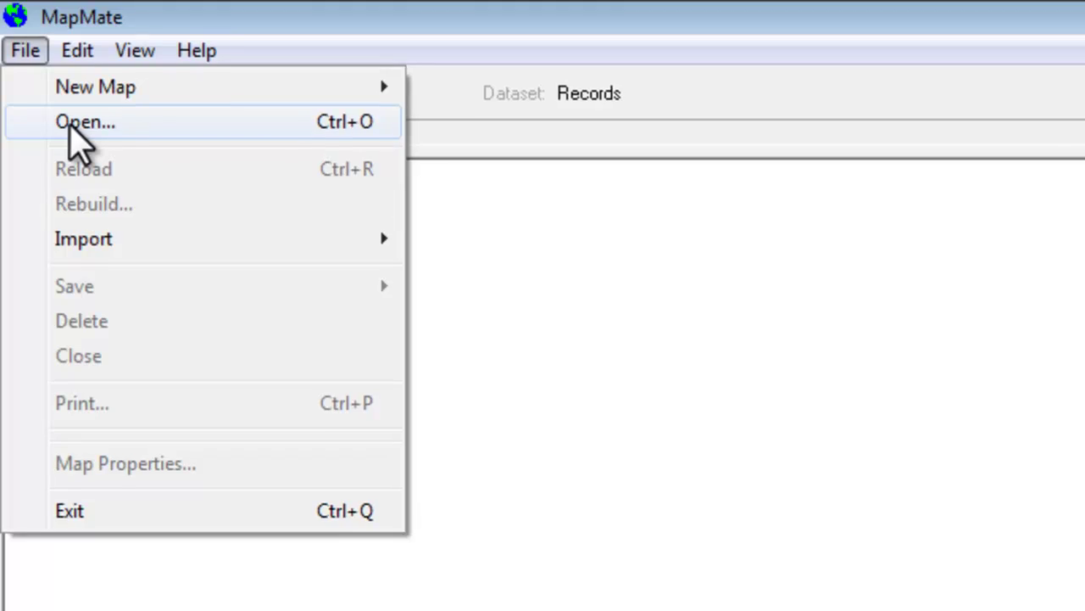
- Open the Open Map dialog and set View to All Maps
click(73, 124)
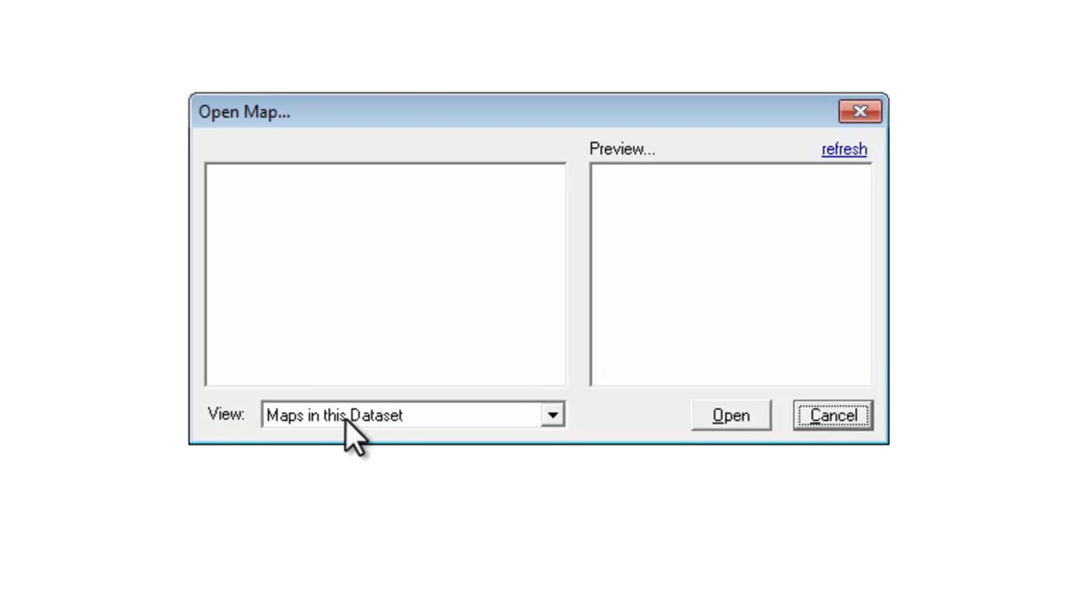
click(551, 415)
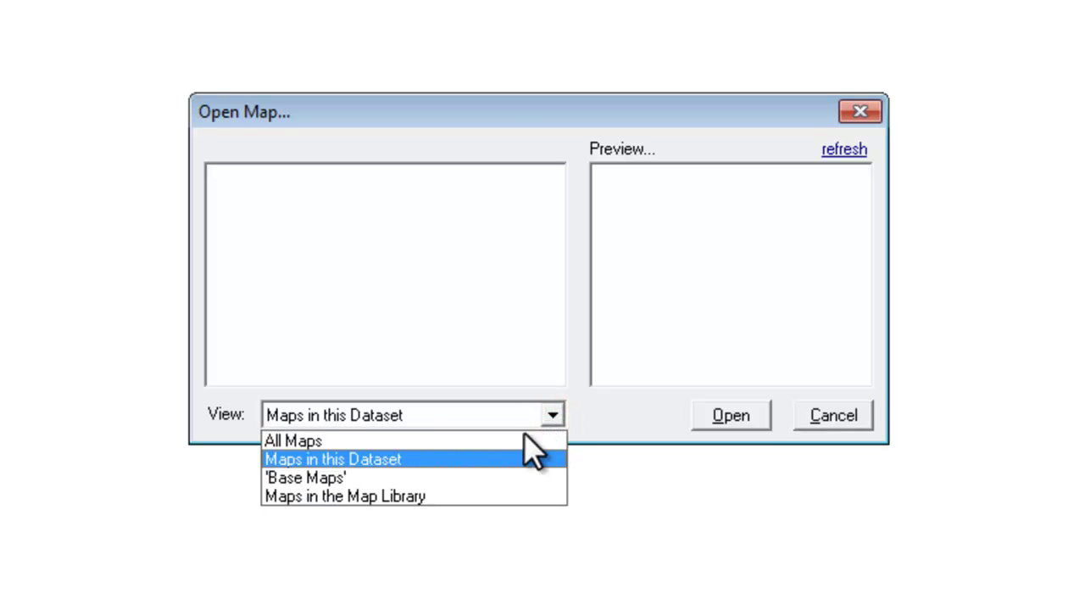
click(497, 444)
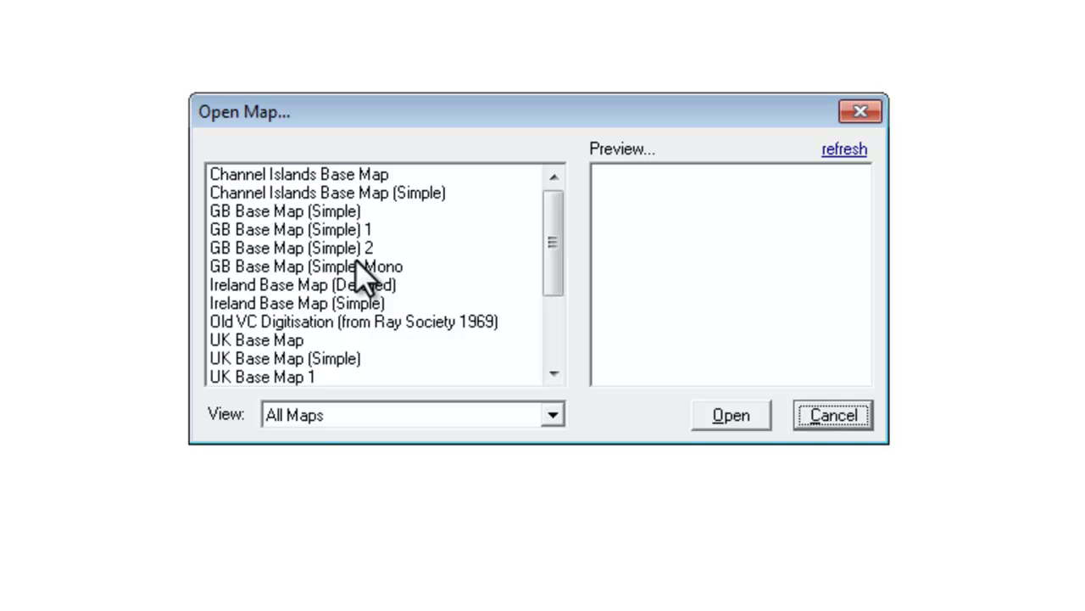
- Preview GB Base Map (Simple), GB Base Map (Simple) 1, UK Base Map and UK Base Map VC
click(282, 212)
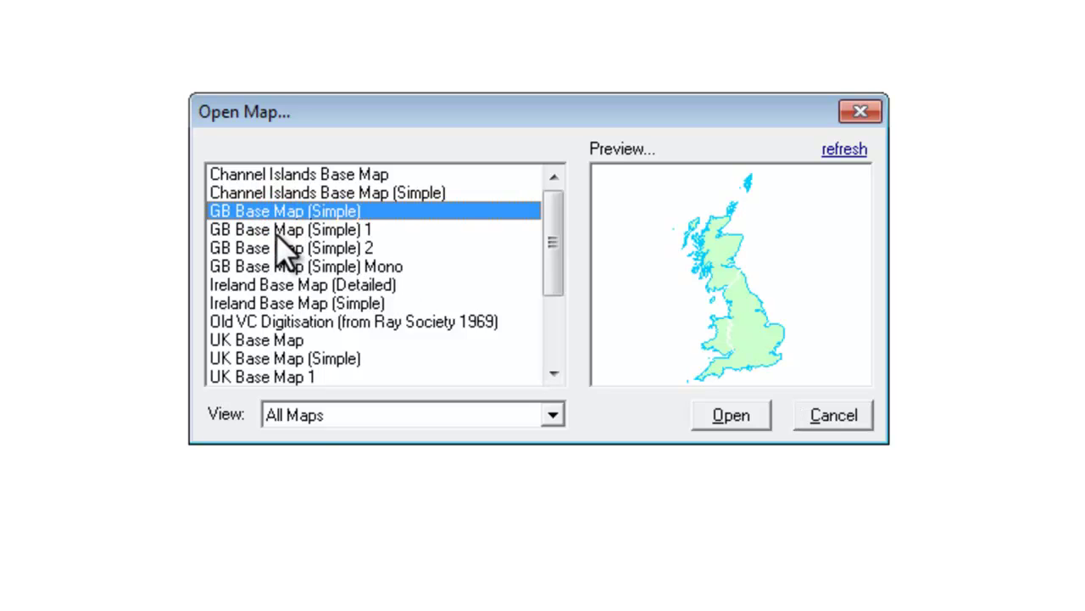
click(276, 230)
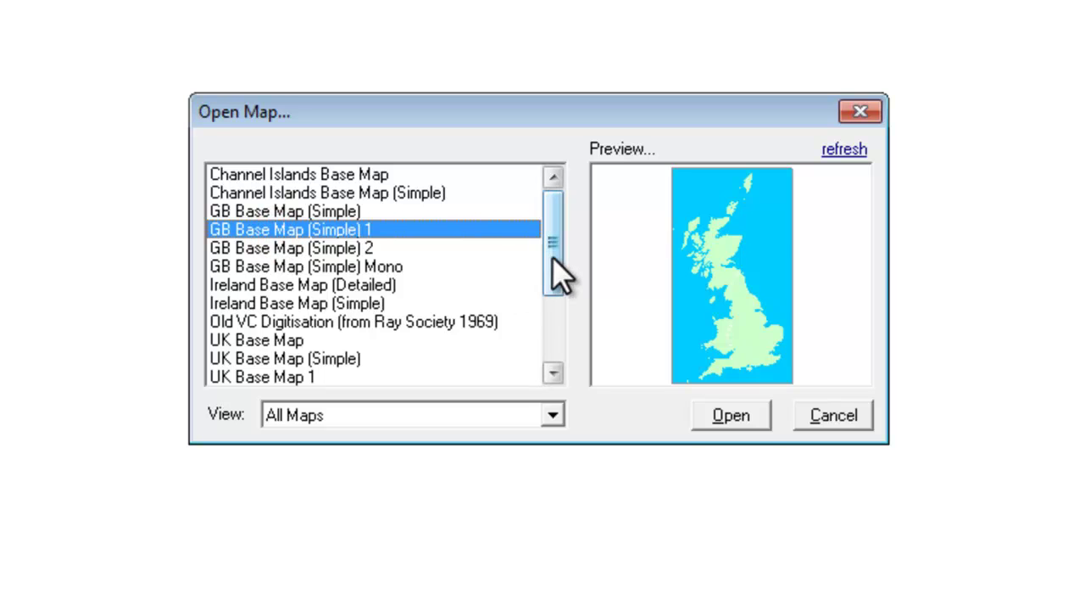
drag(553, 258, 554, 302)
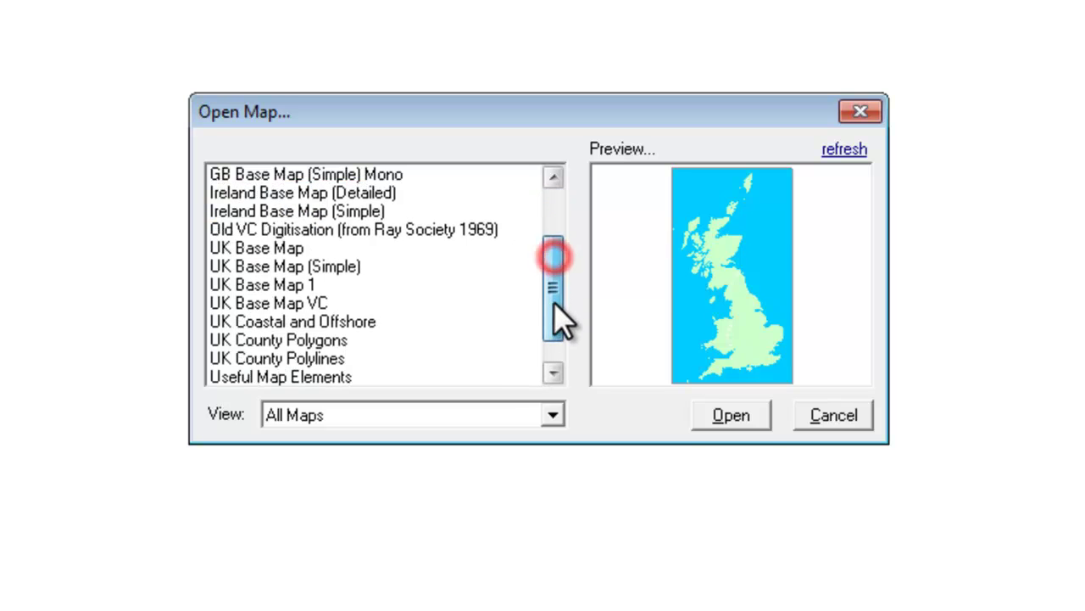
click(240, 253)
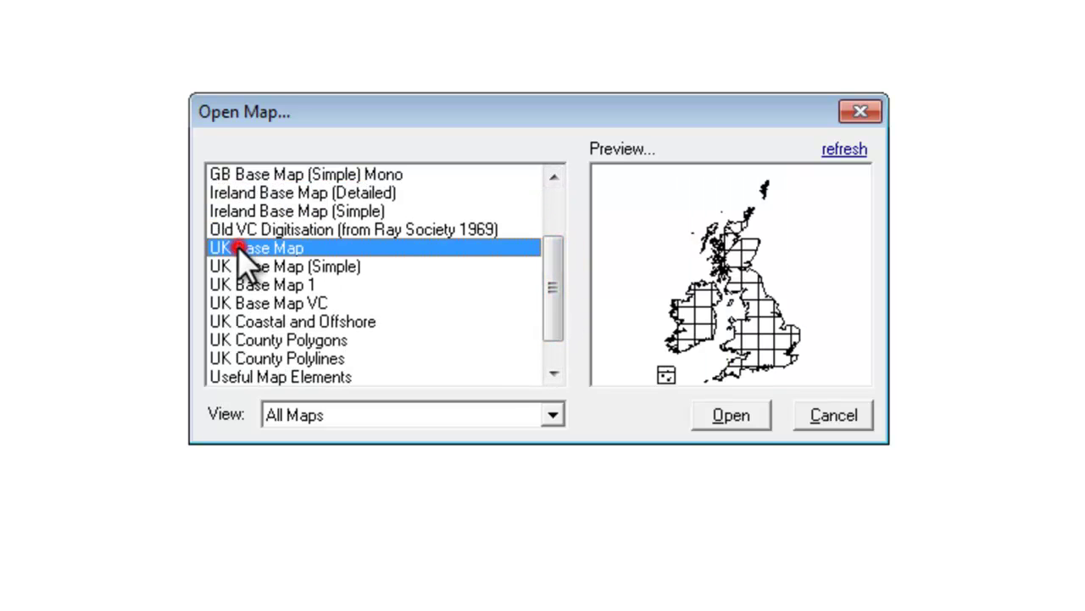
click(249, 303)
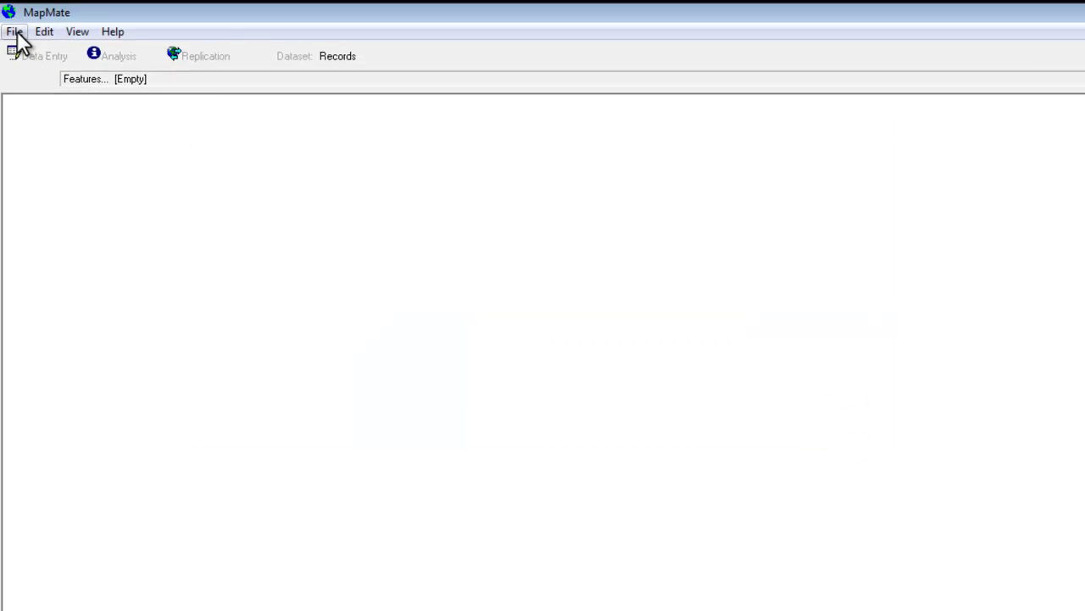
- Start the Base Map Wizard and pick VC22 from the region list, naming the map VC22 Base Map
click(16, 34)
mouse_move(29, 52)
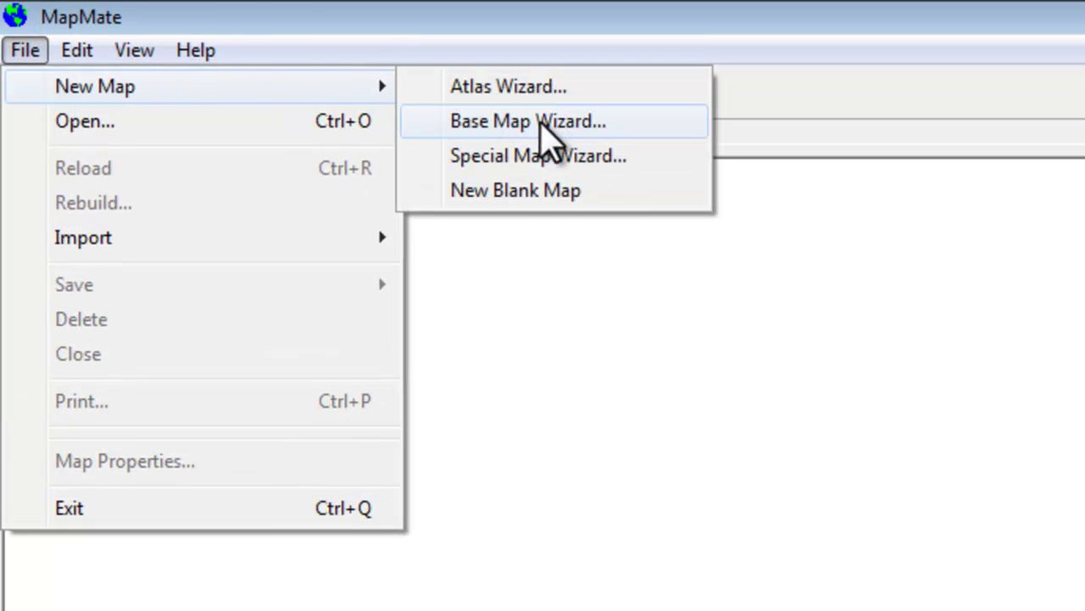
click(539, 123)
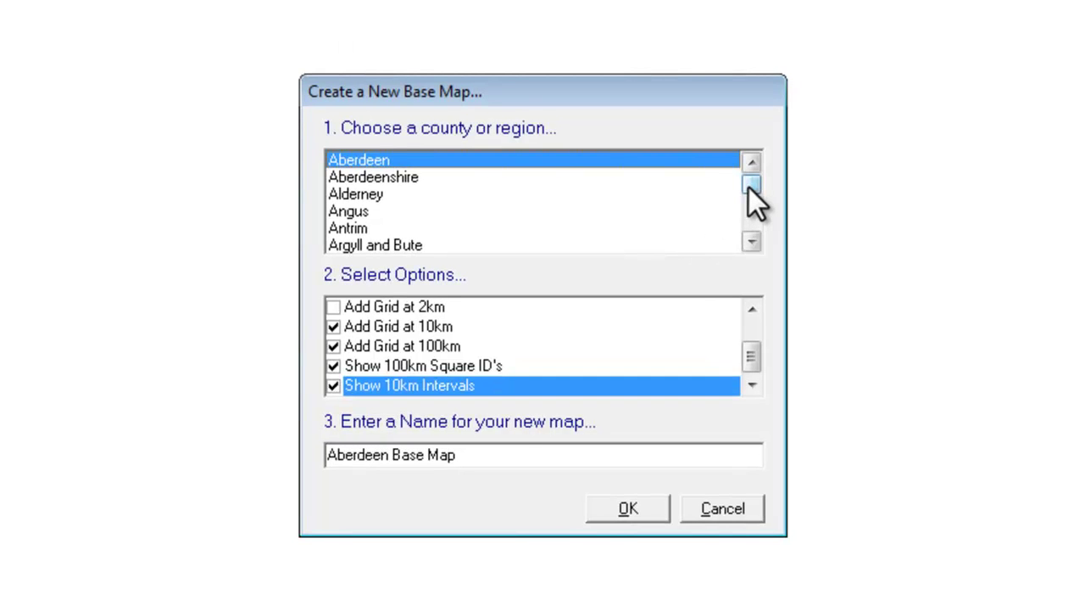
drag(752, 188, 755, 219)
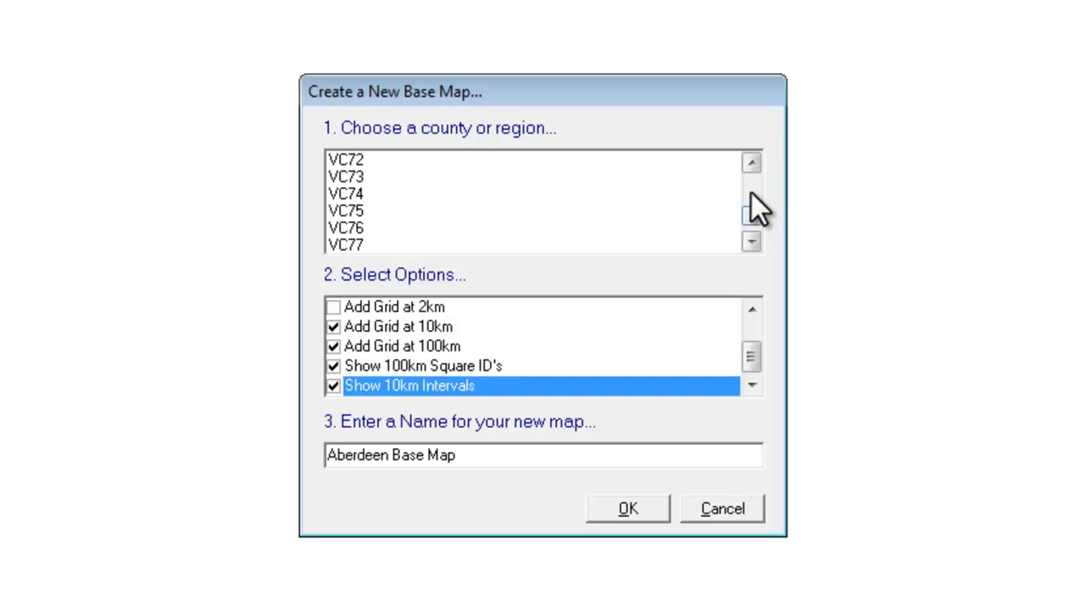
click(751, 190)
drag(753, 179, 719, 225)
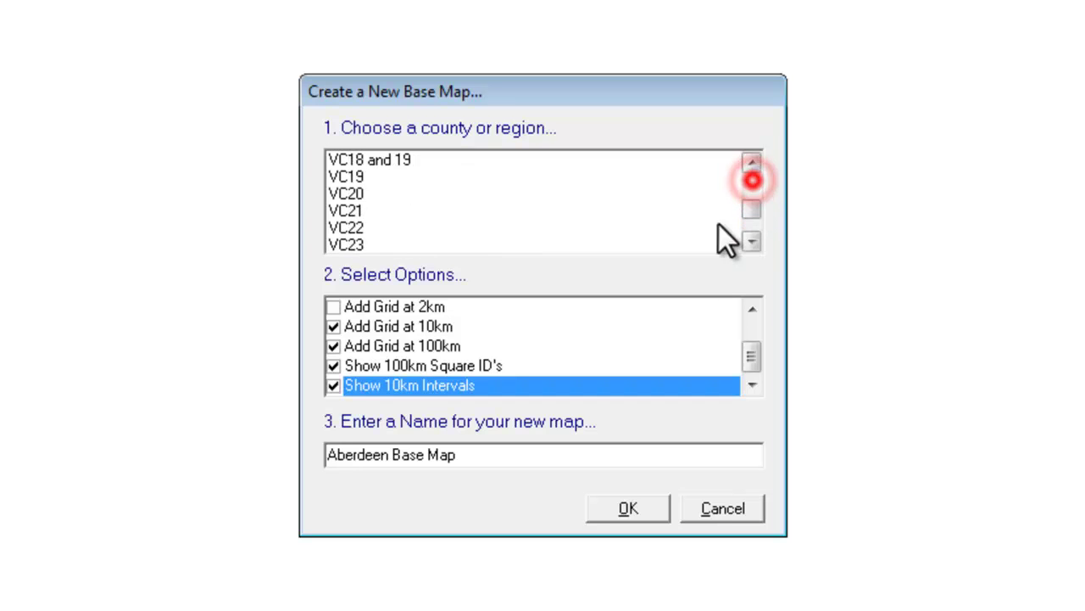
click(357, 230)
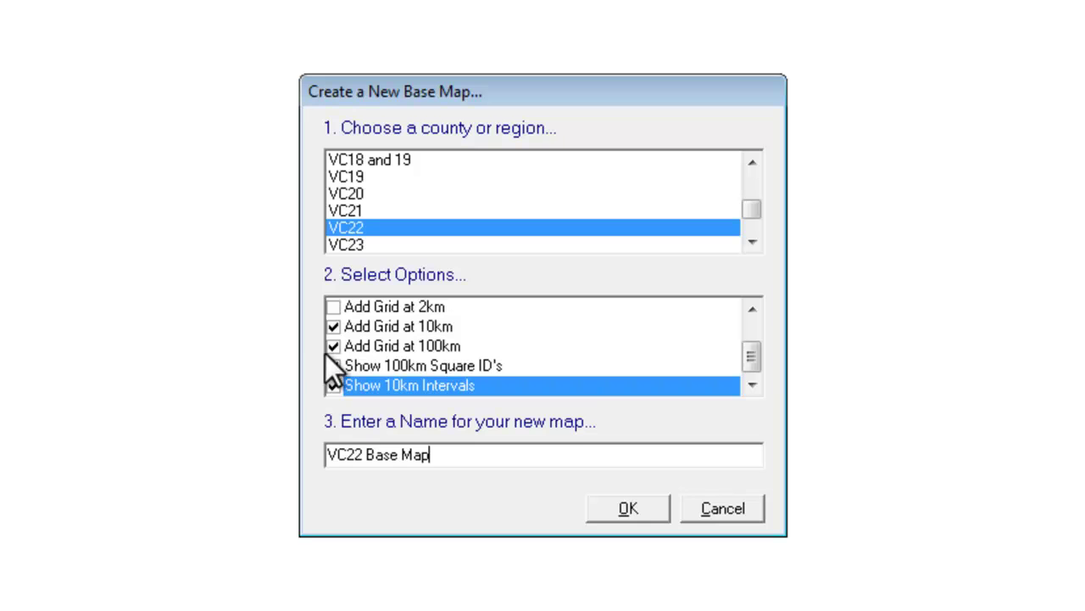
- Scroll to the top of the options and untick Add County / Admin Boundaries
click(753, 360)
drag(753, 360, 756, 334)
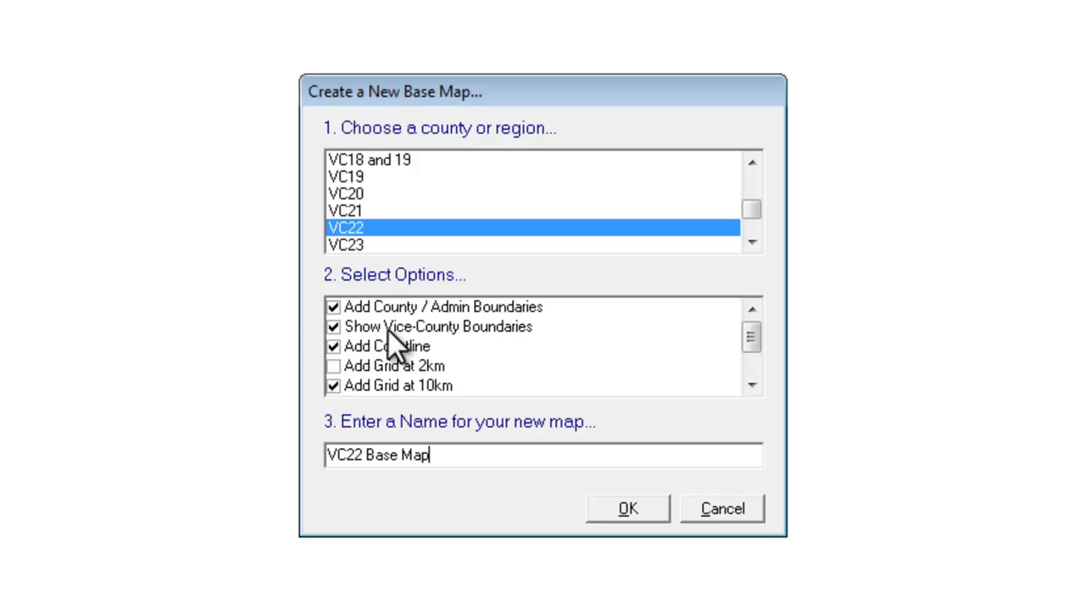
click(334, 309)
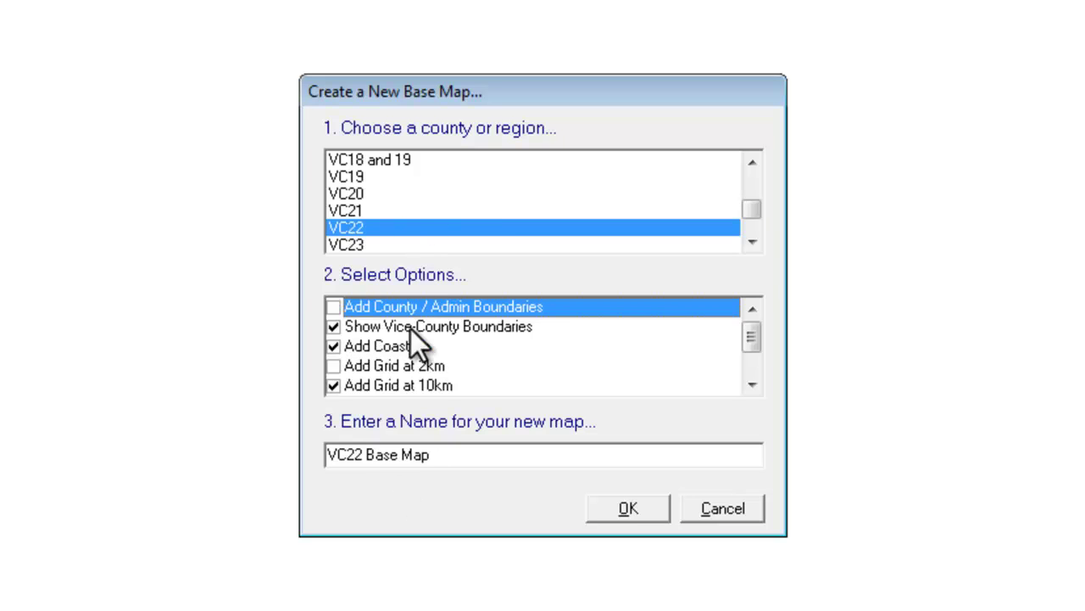
- Check the map name and keep it as VC22 Base Map
click(451, 457)
key(ctrl+shift+Left)
key(ctrl+shift+Left)
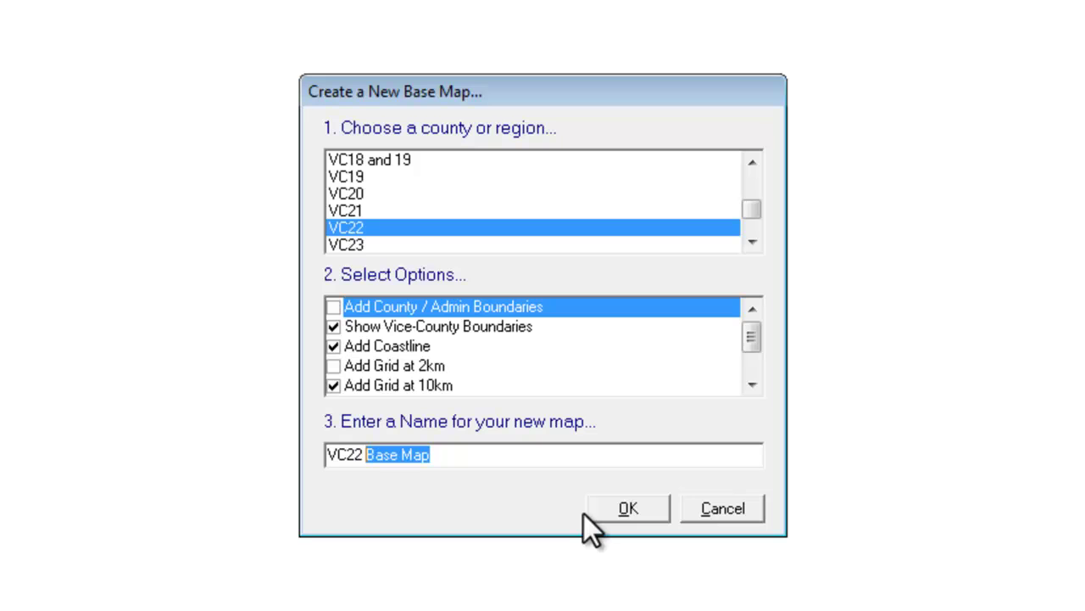
key(ctrl+Right)
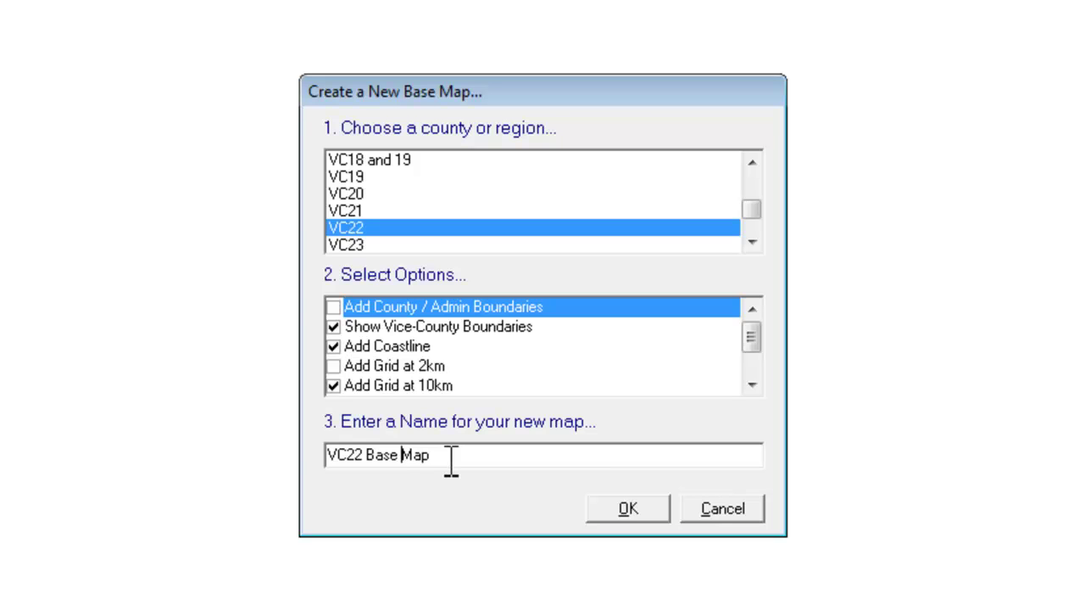
- Confirm with OK to build the VC22 Base Map with its 48 boundary and grid features
click(640, 509)
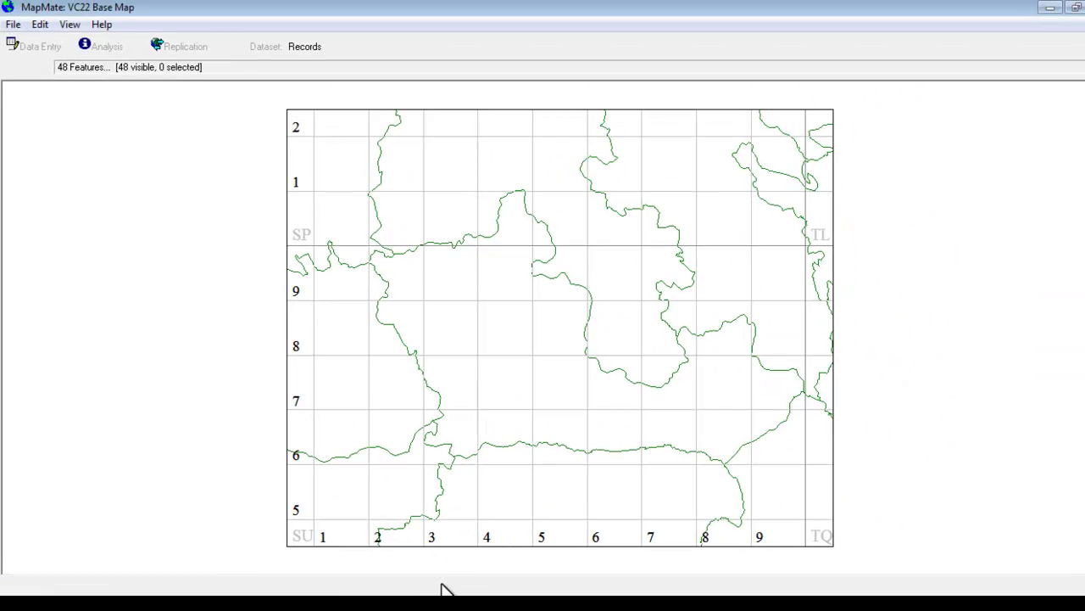
- Toggle Show Vice County from the map's right-click menu
right_click(490, 587)
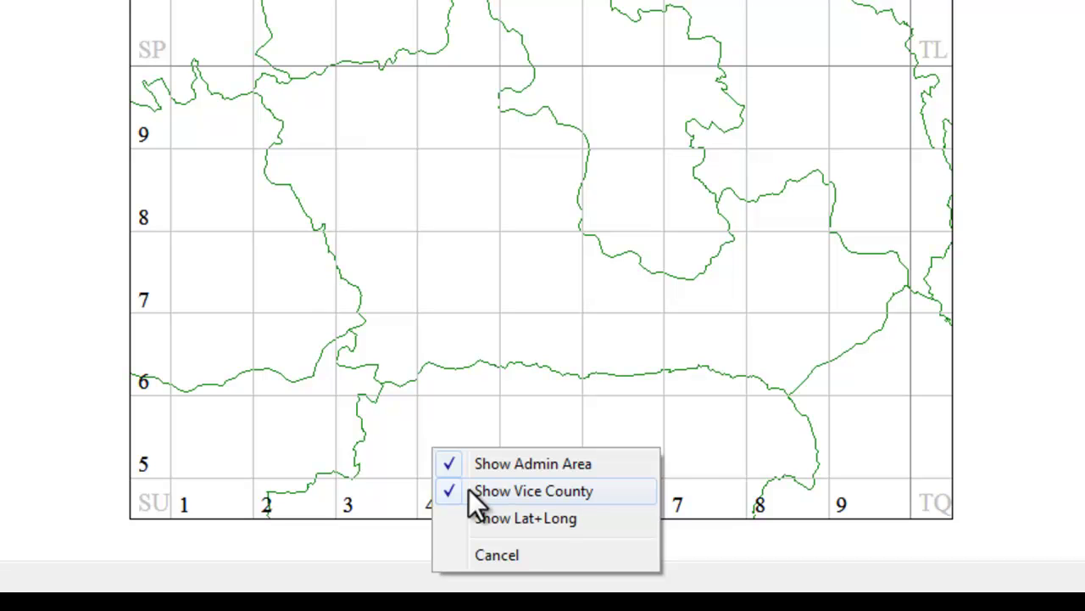
click(469, 490)
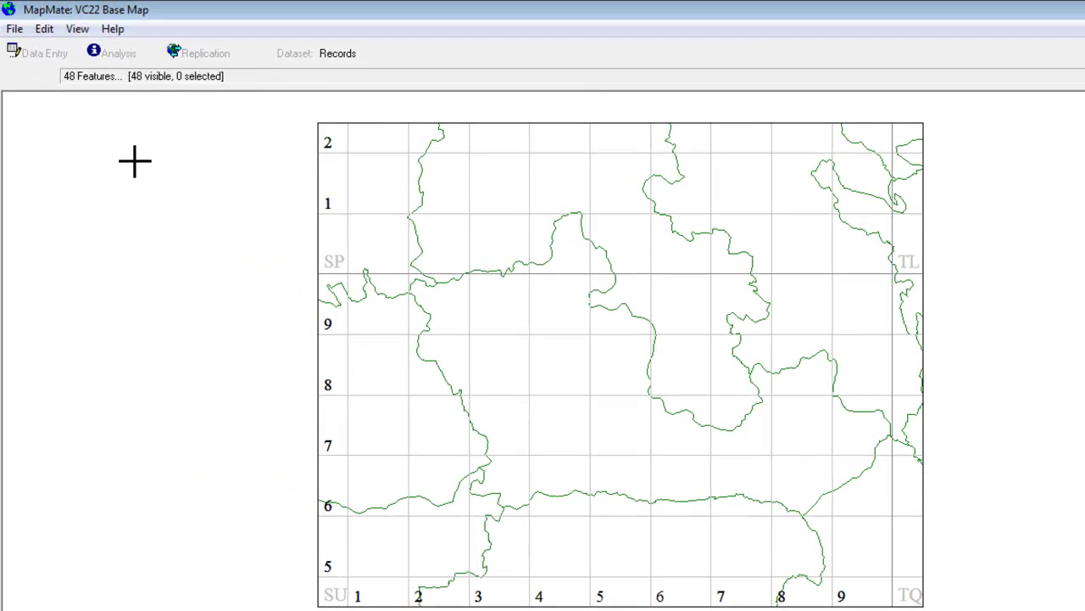
- Close the VC22 Base Map and reopen it from the dataset's saved maps list
click(15, 34)
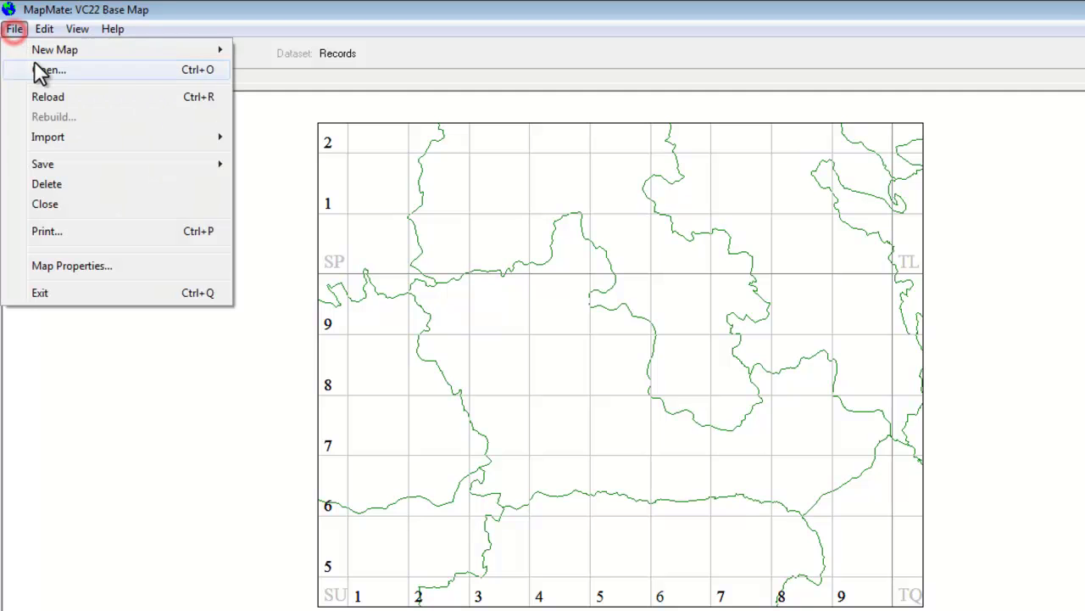
click(73, 207)
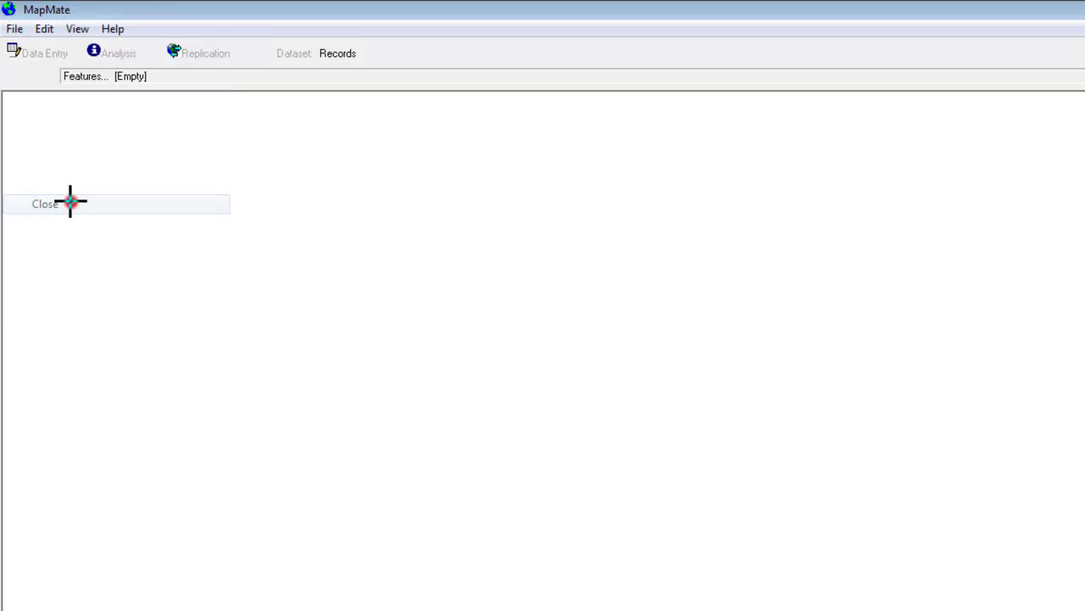
click(15, 28)
click(39, 69)
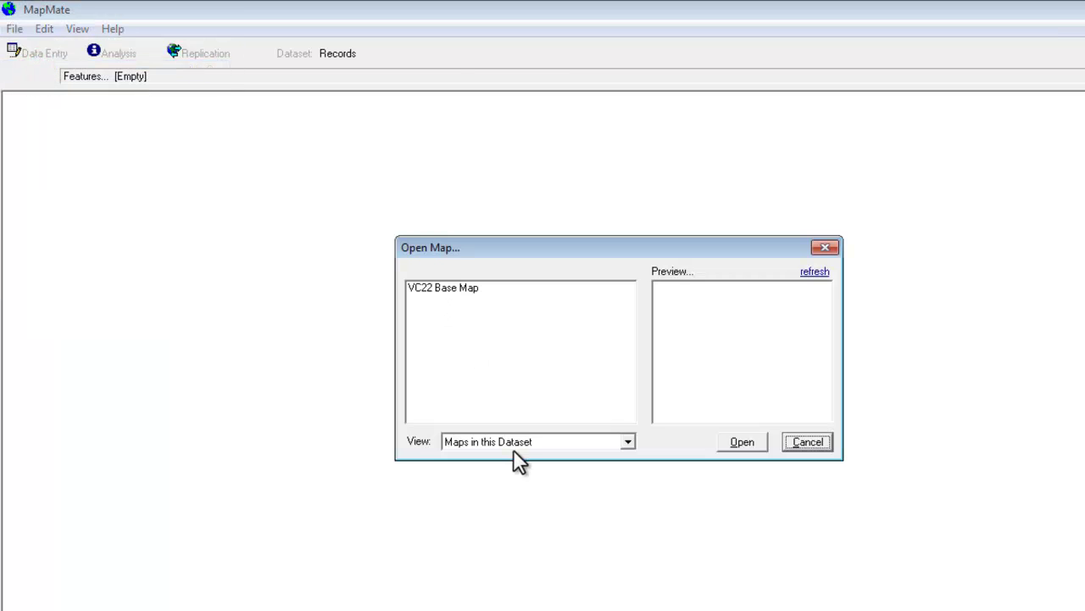
click(454, 296)
click(751, 448)
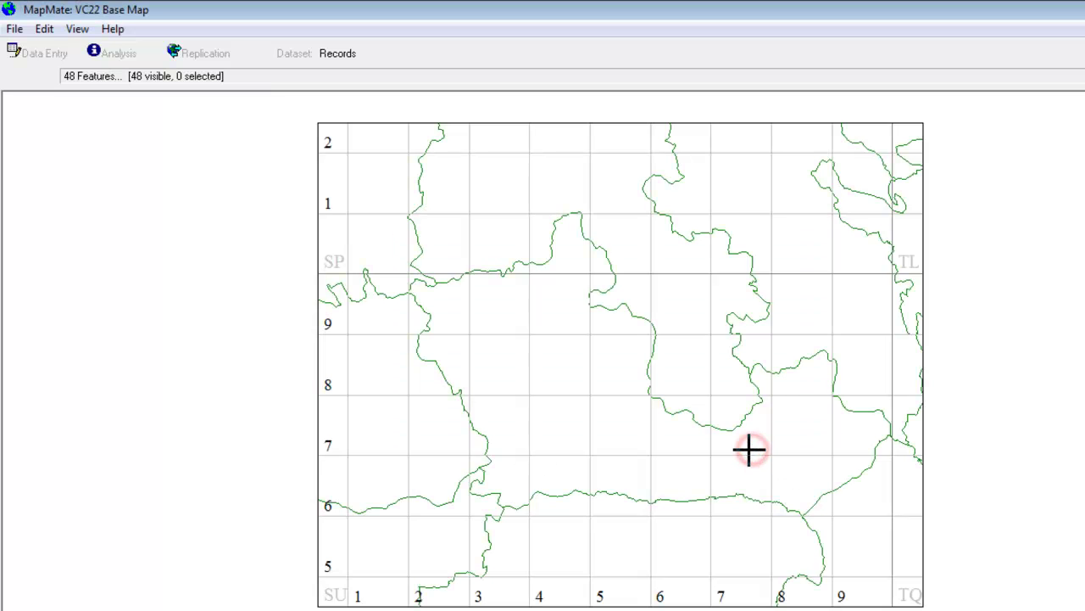
click(16, 30)
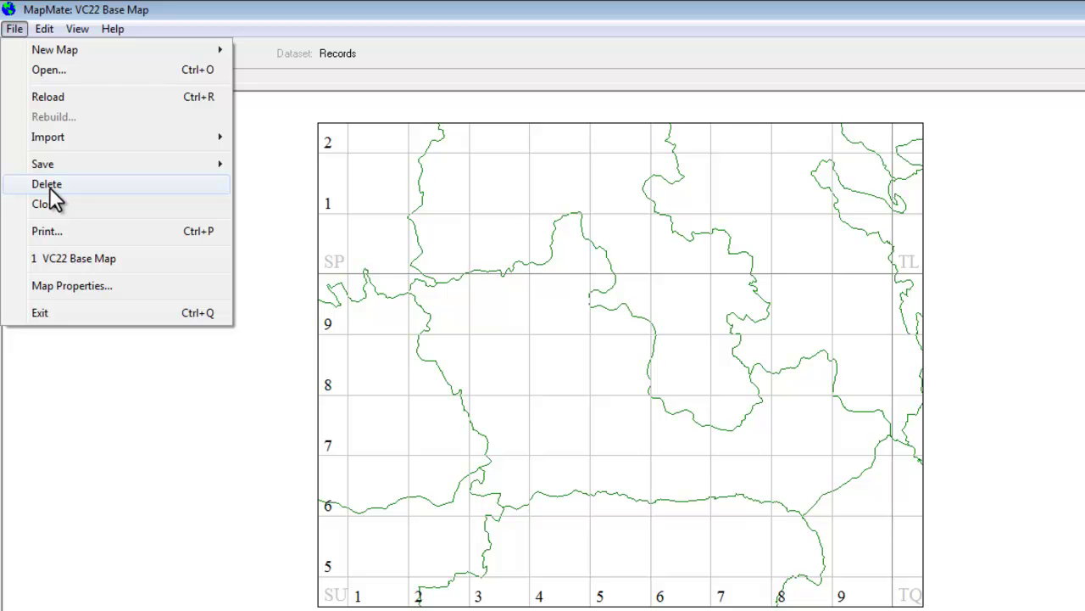
- Look at File > Save's Copy of this map As... option, then dismiss the menu
mouse_move(55, 168)
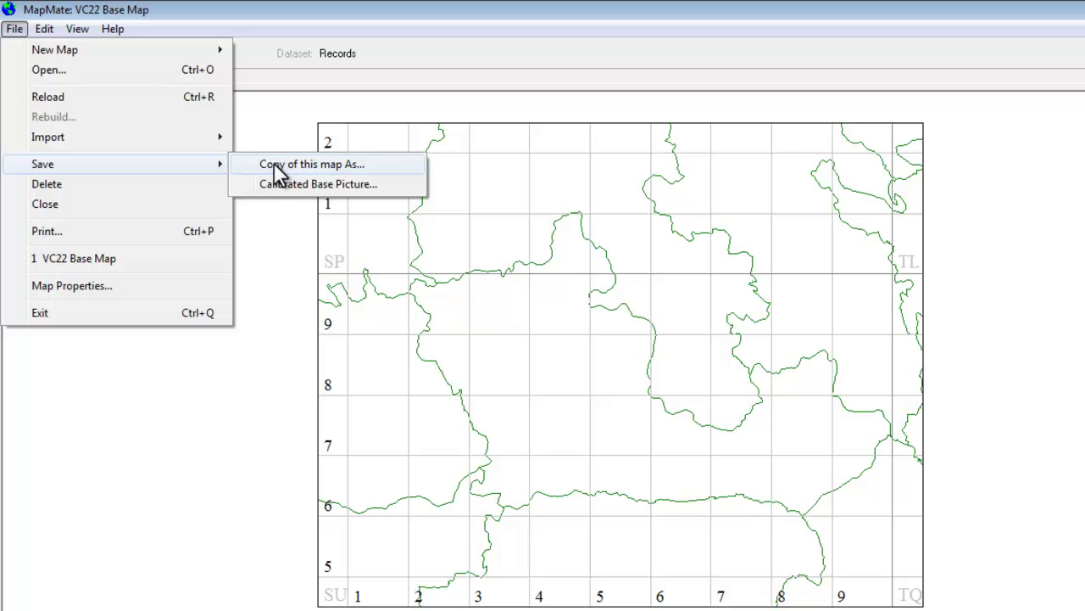
click(273, 537)
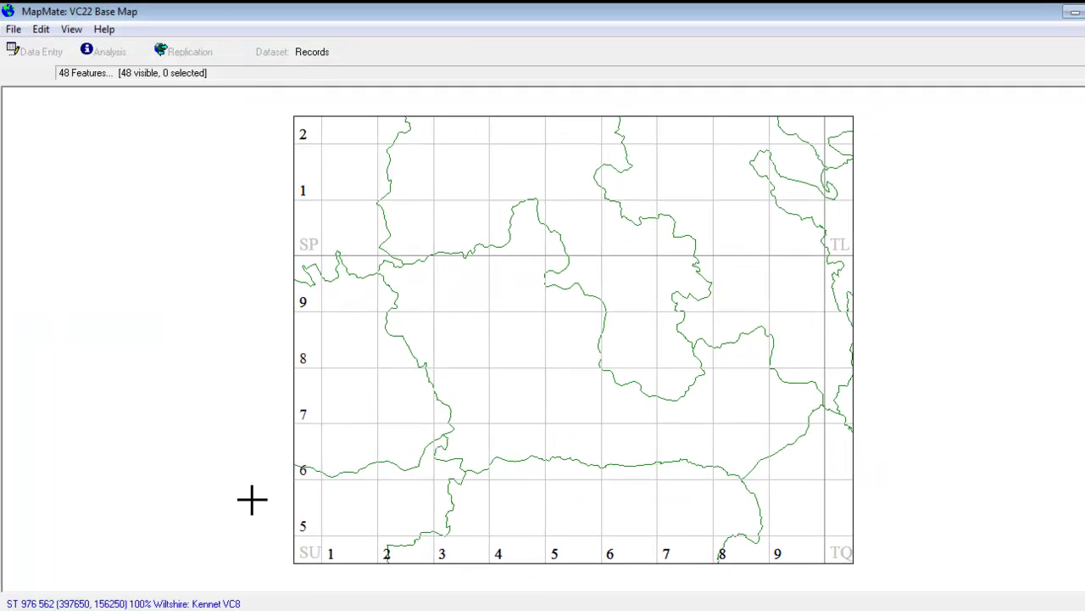